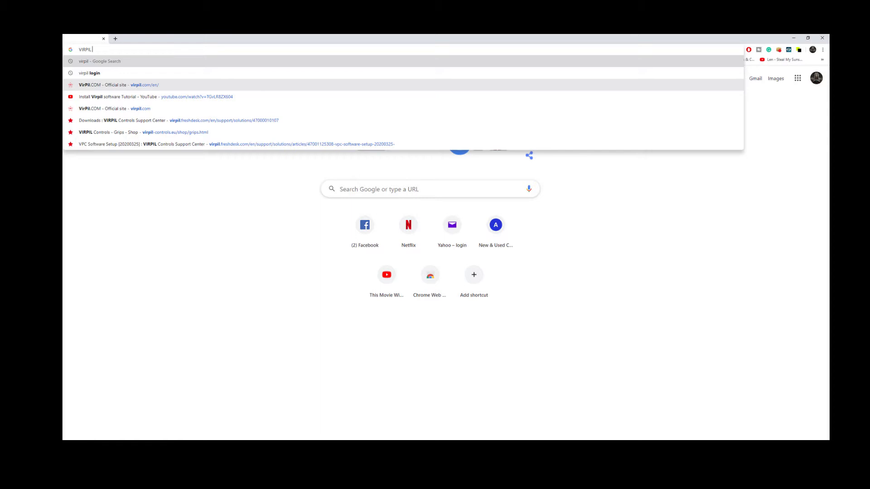
Step: Reach the VirPil downloads page and the VPC Software Setup [20200325] latest-release article
key("Return")
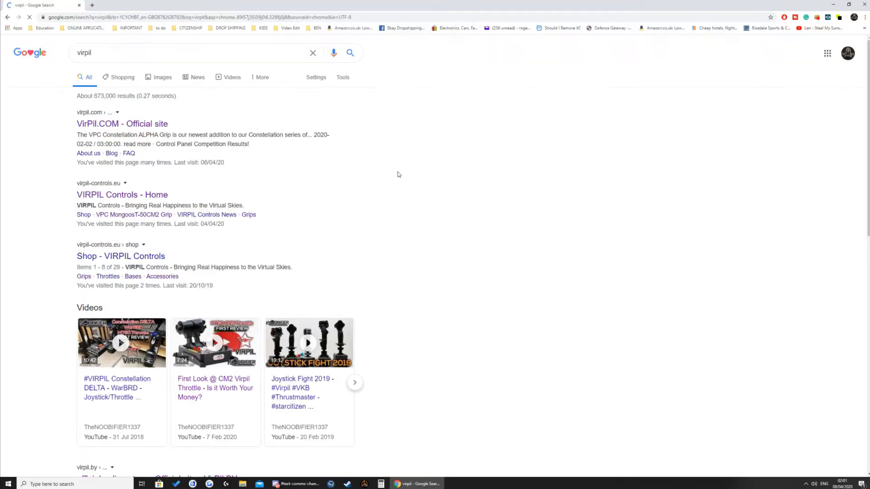
left_click(123, 124)
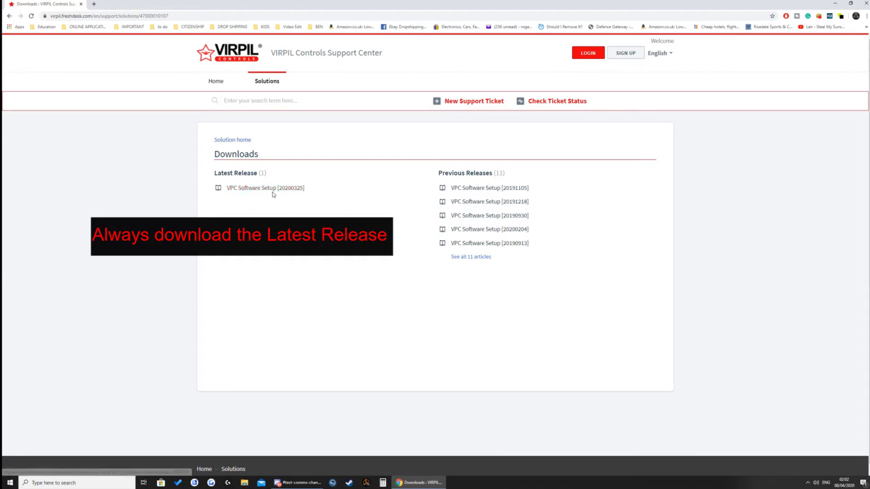
left_click(255, 189)
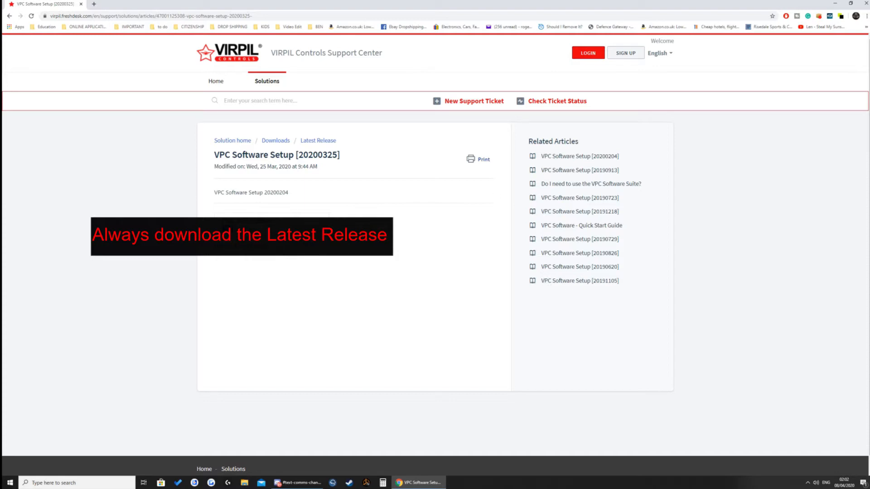
Step: Show the desktop and launch VPC Joystick Setup to detect the RIGHT VPC Stick WarBRD
left_click(833, 6)
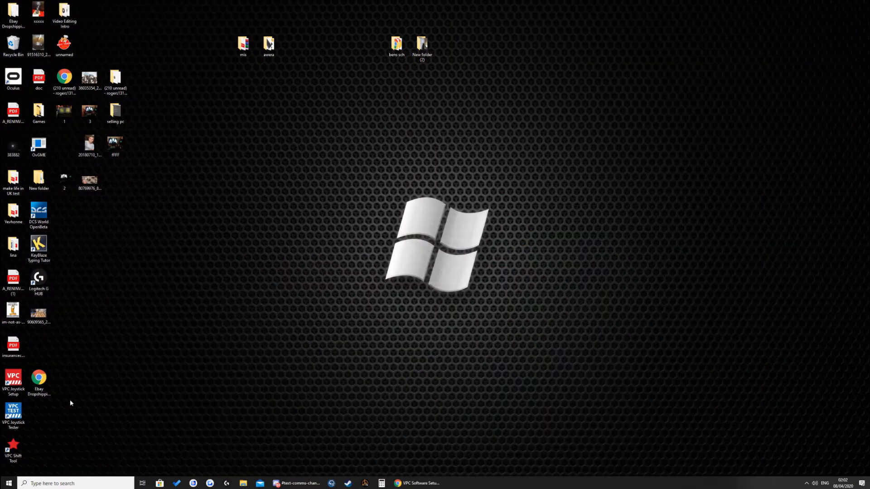
left_click(11, 382)
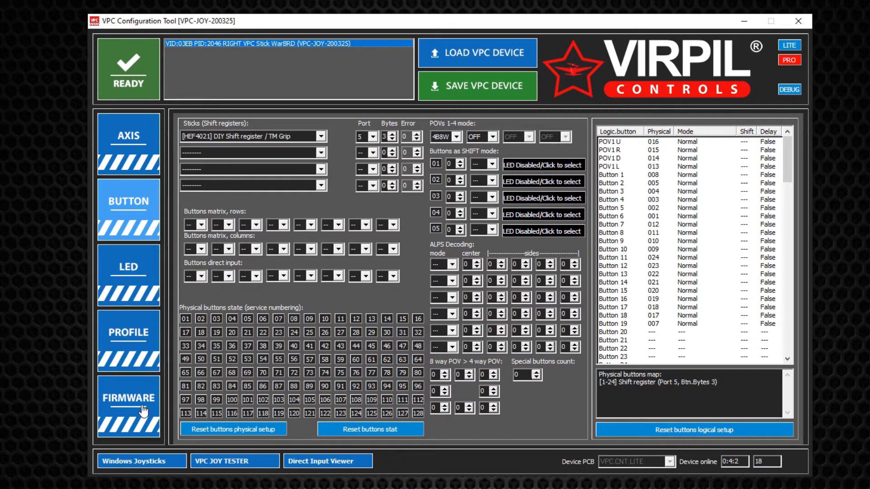
Step: Run the automatic firmware update on the WarBRD, acknowledging the warning
left_click(121, 409)
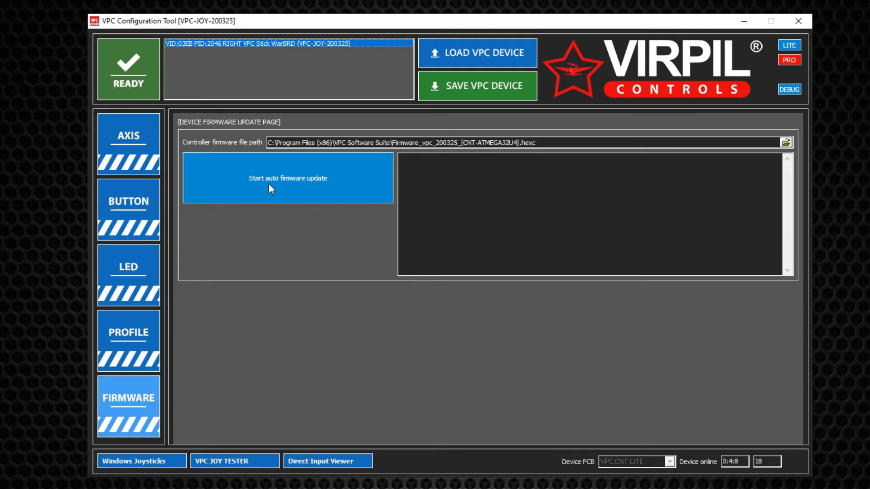
left_click(319, 182)
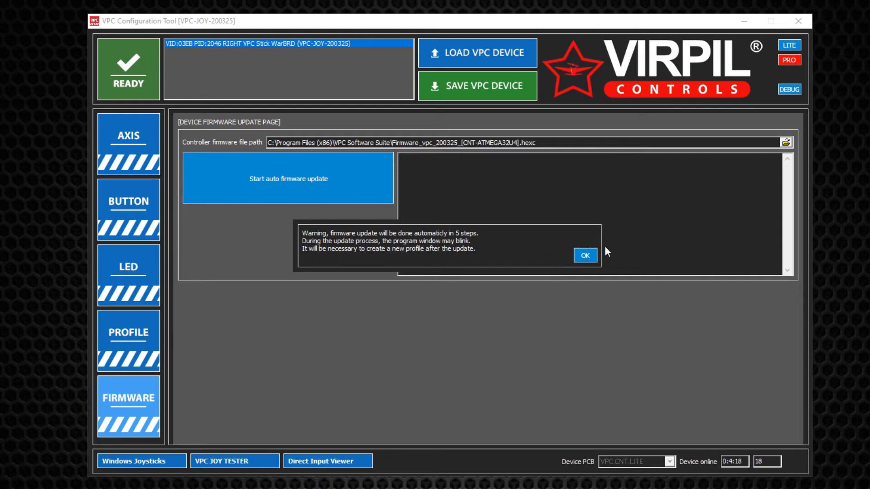
left_click(585, 257)
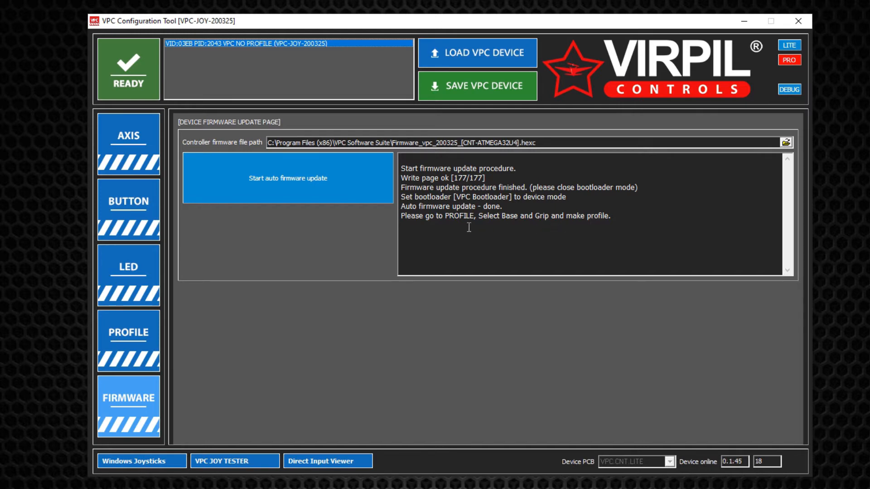
Step: In the profile wizard choose the VPC WarBRD base with the [FLIGHT GRIP] TM Warthog/FA-18 grip
left_click(133, 337)
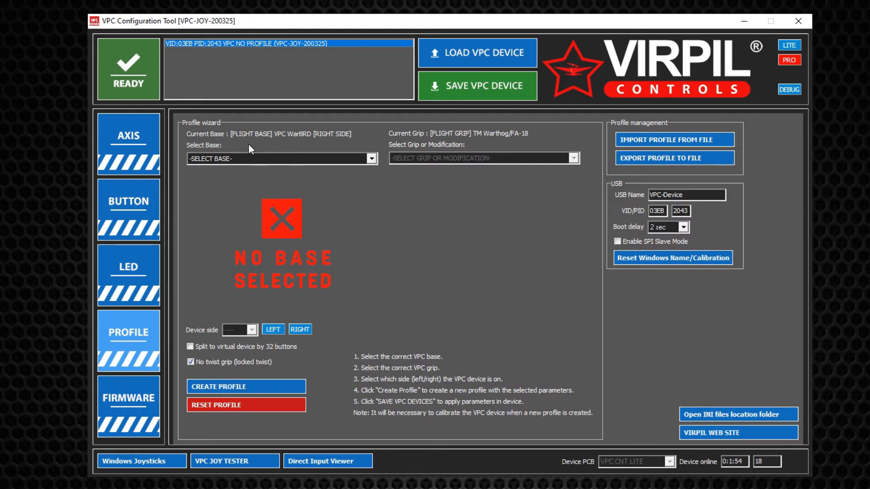
left_click(373, 157)
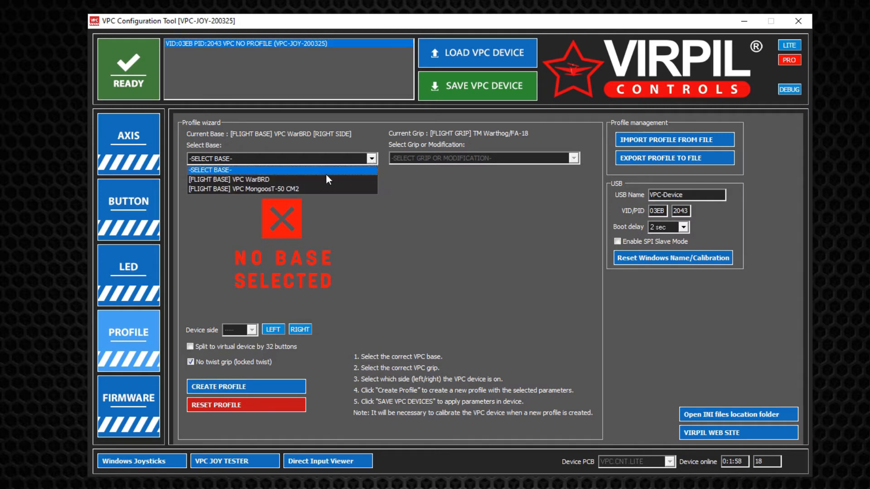
left_click(261, 180)
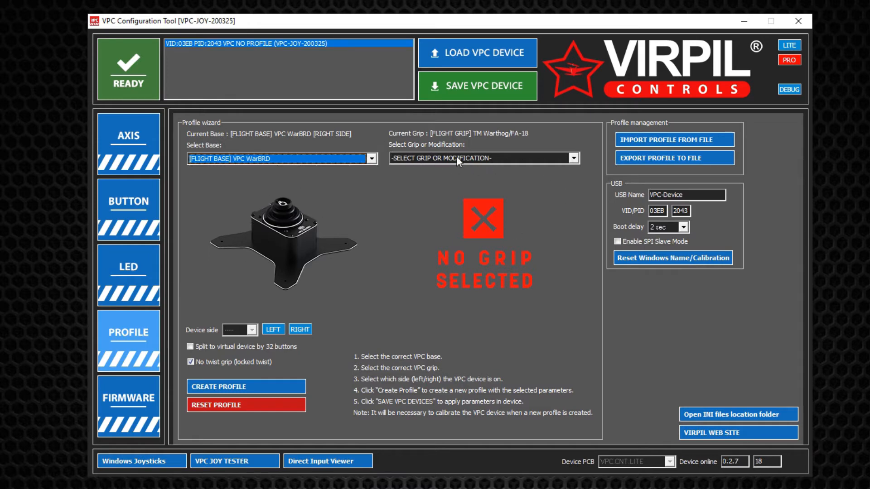
left_click(565, 160)
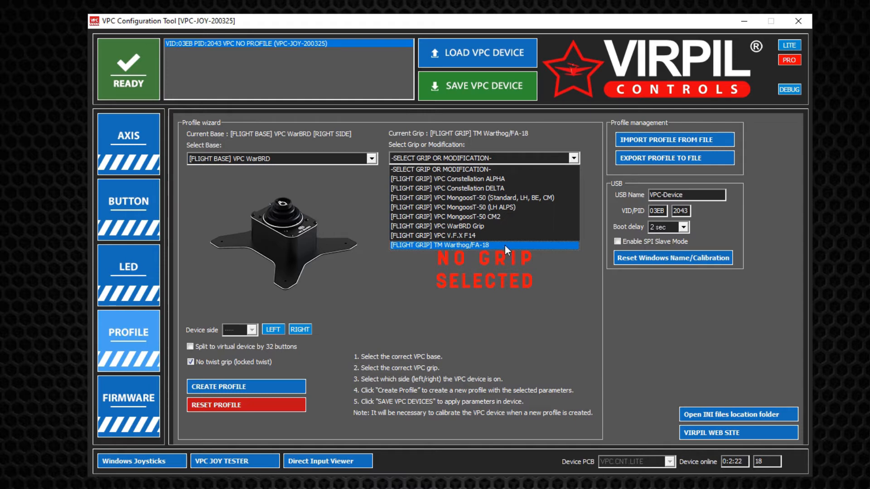
left_click(482, 246)
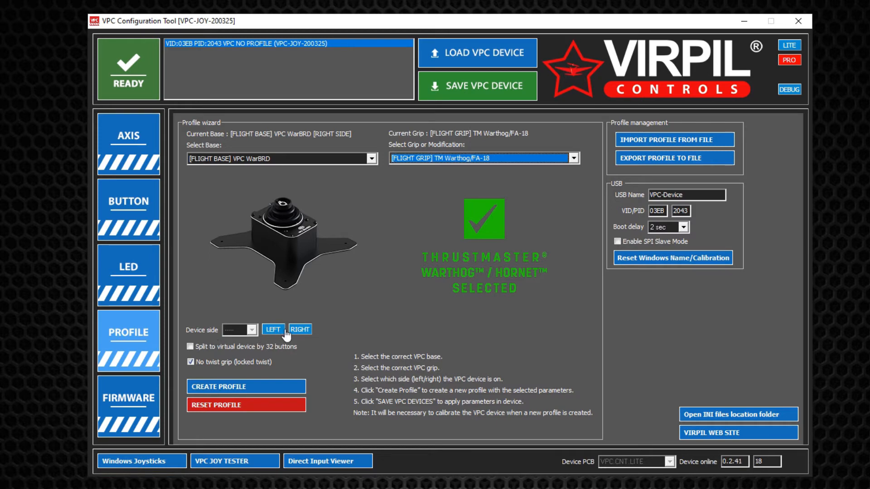
Step: Set the device side to RIGHT and leave 'No twist grip (locked twist)' checked
left_click(300, 330)
left_click(191, 362)
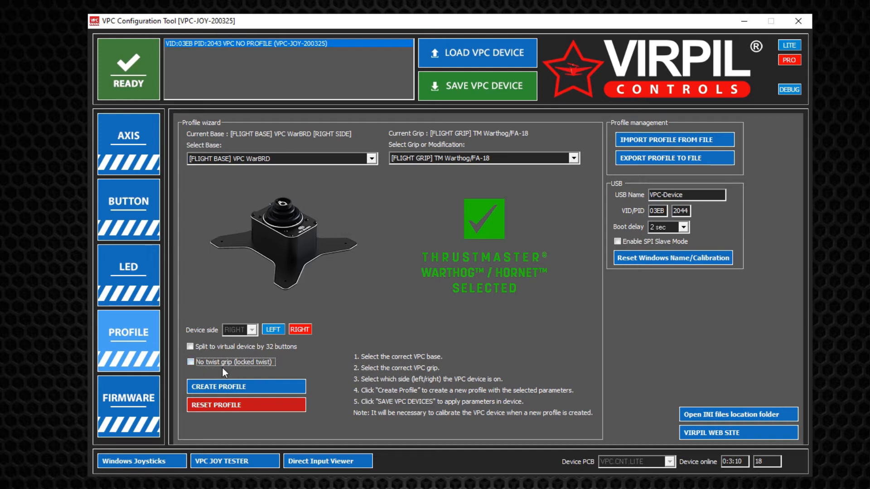
left_click(191, 362)
Step: Create the Warthog profile and write it to the WarBRD's EEPROM
left_click(241, 389)
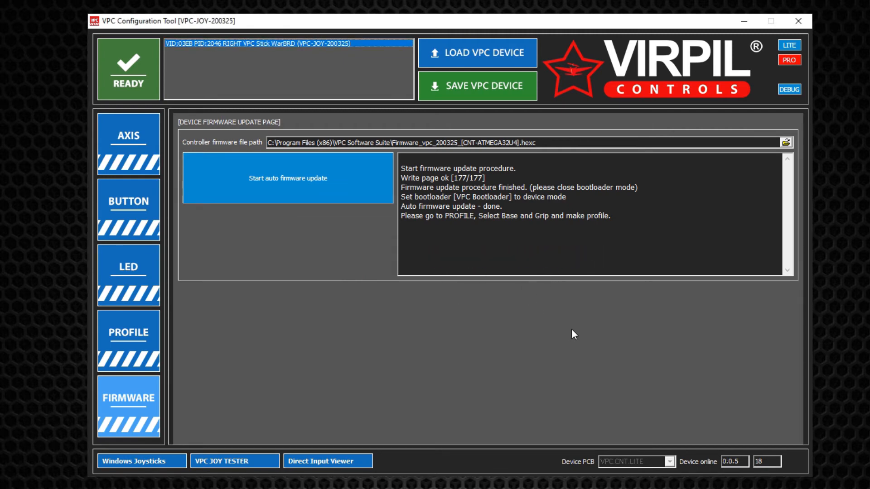
left_click(478, 86)
Step: Calibrate the stick's X and Y axes over their full travel from the axes page
left_click(155, 164)
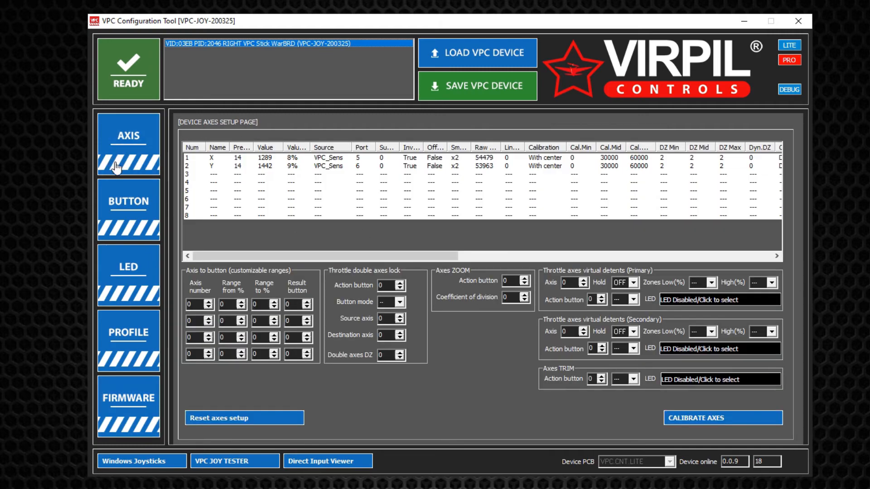
left_click(700, 423)
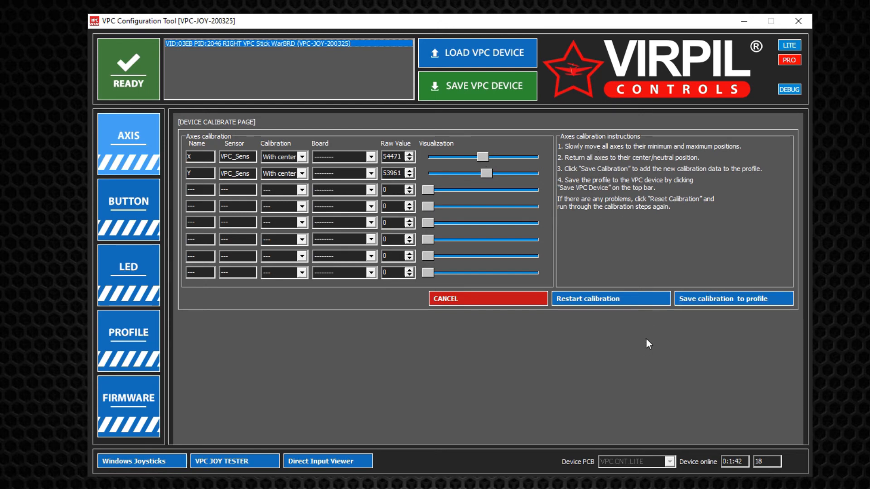
Step: Store the new X and Y calibration in the profile and save it to the device
left_click(708, 303)
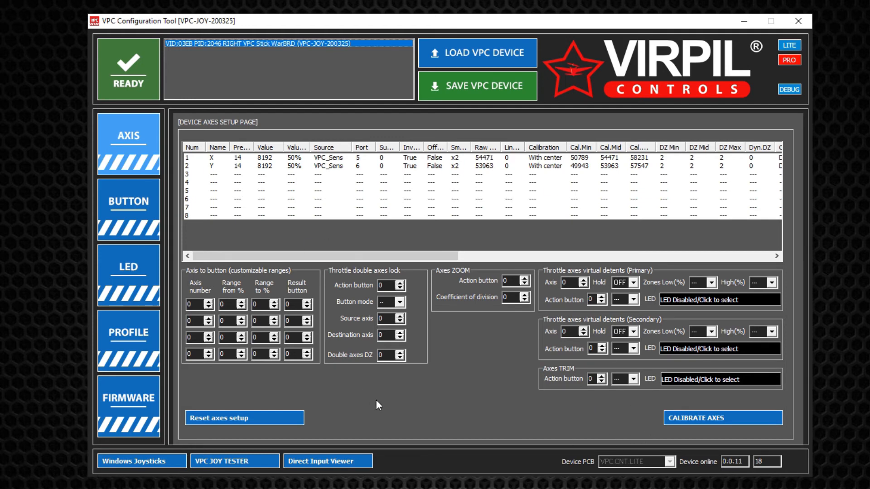
left_click(471, 92)
Step: Show the button page and verify the grip's physical buttons light up when pressed
left_click(135, 204)
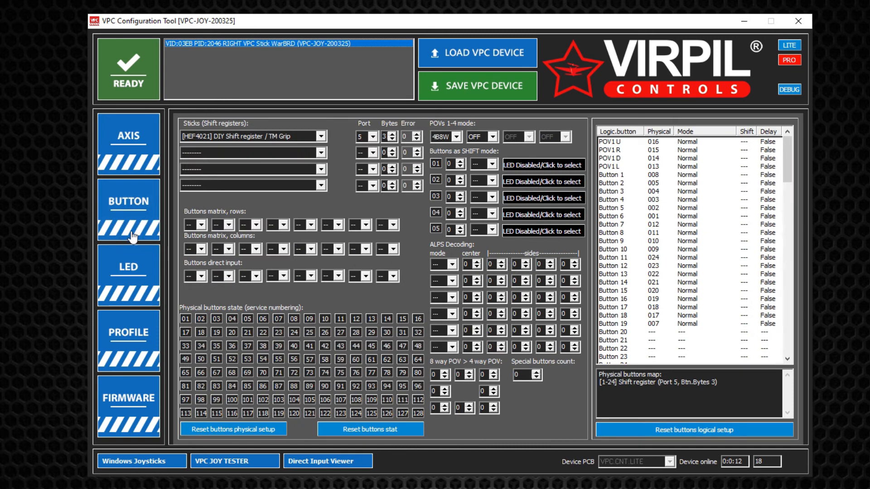